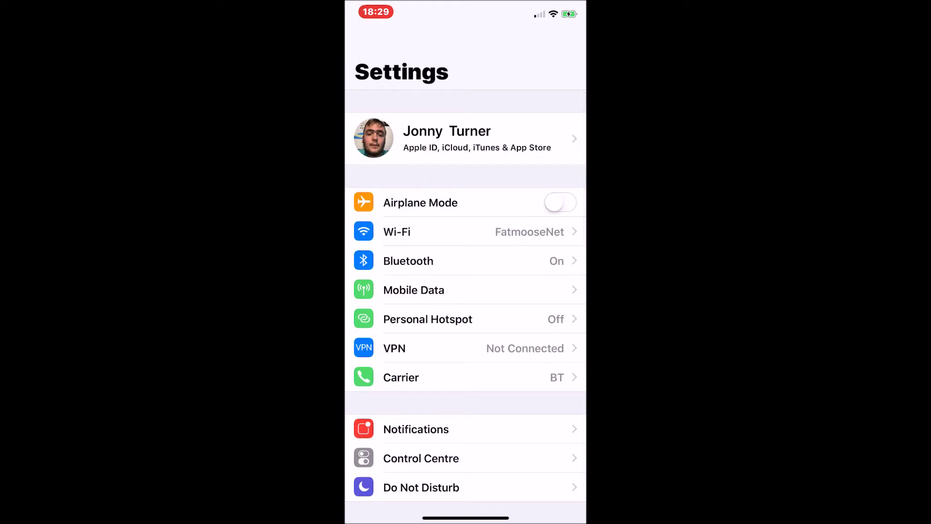
Turn on Wi-Fi Calling on This iPhone under Mobile Data, confirming the prompt, and return to Settings.
click(413, 289)
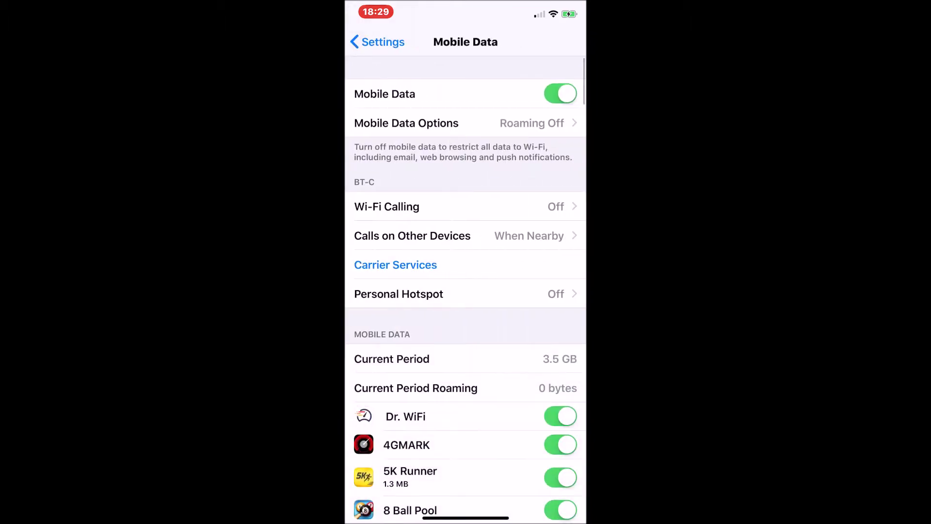
click(386, 206)
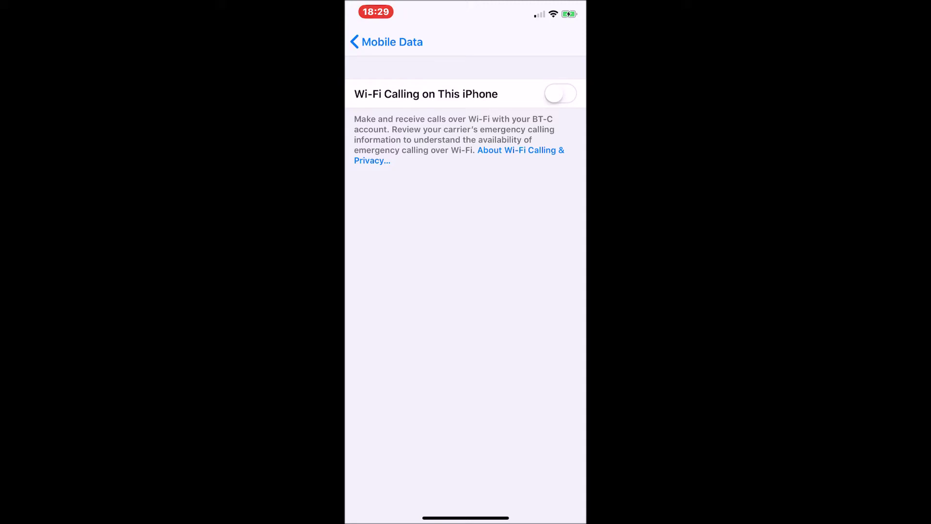
click(559, 94)
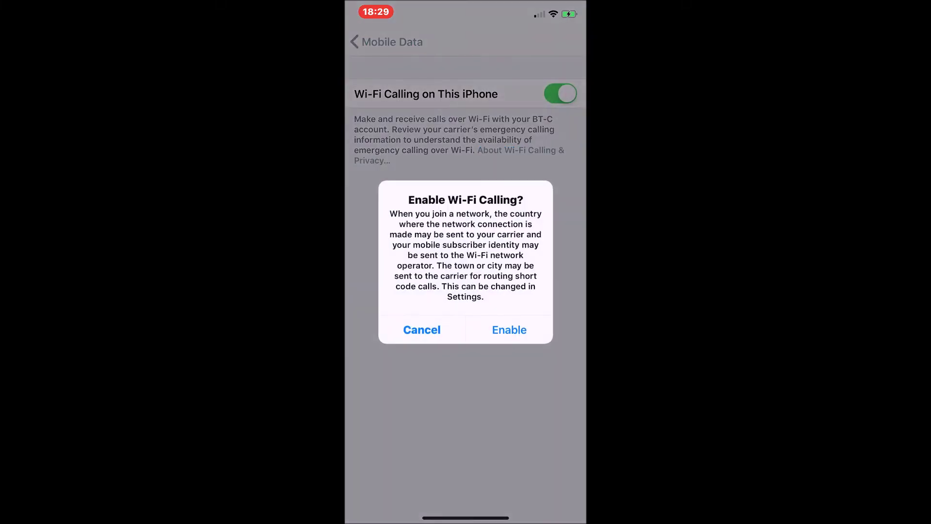
click(509, 330)
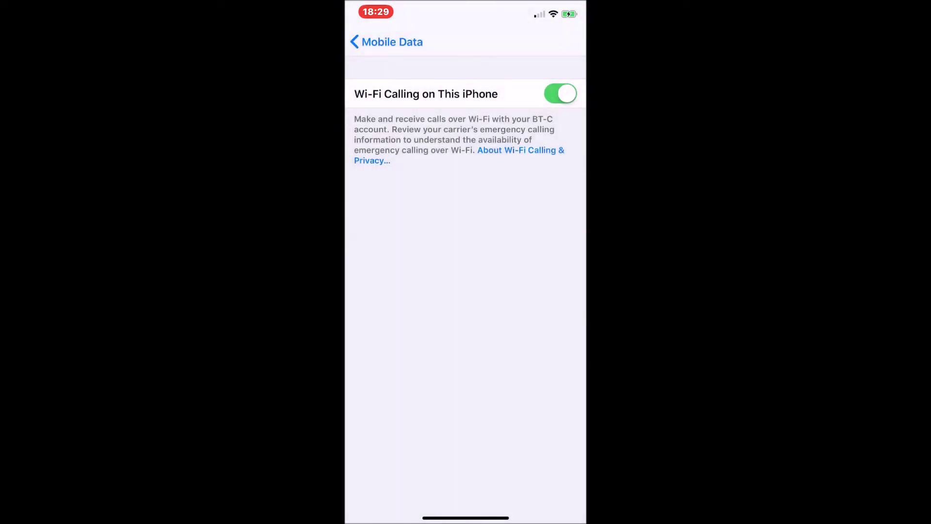
click(385, 42)
click(379, 41)
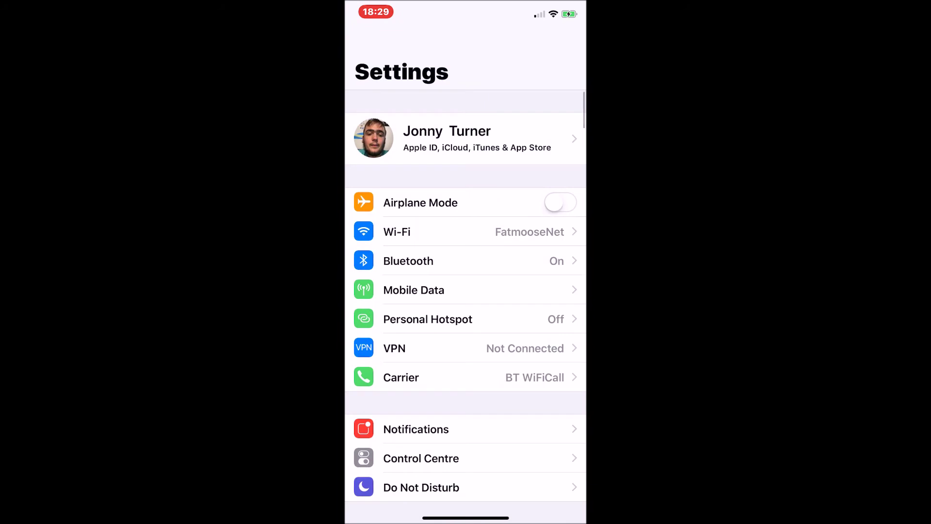